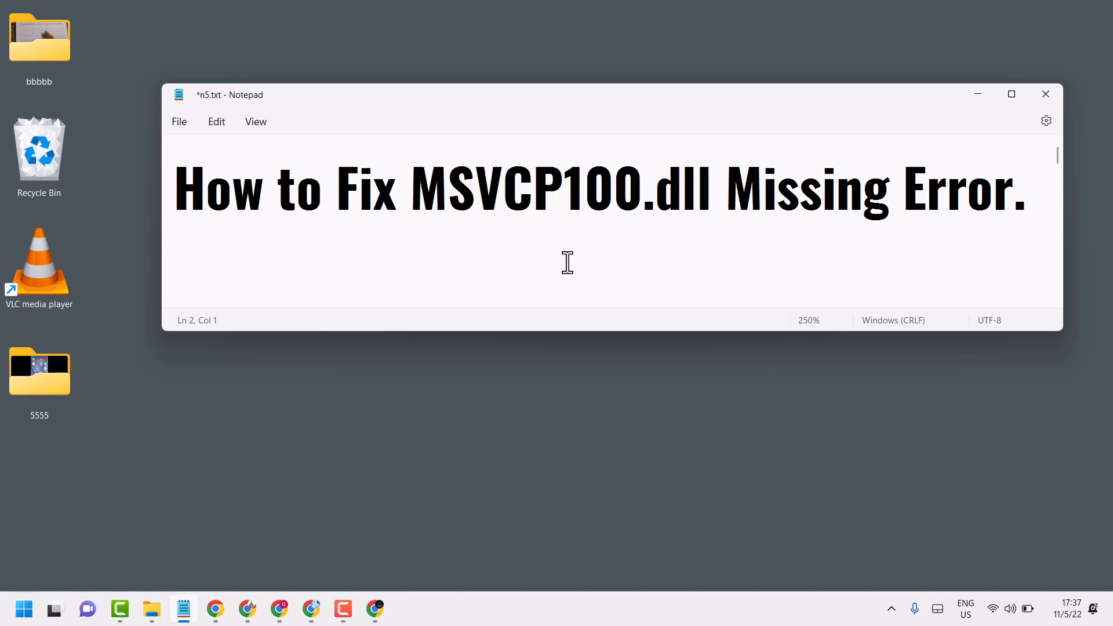
Switch to Chrome, close the tab with the msvcr120.dll page and dismiss the downloads bar
left_click(375, 610)
left_click(194, 12)
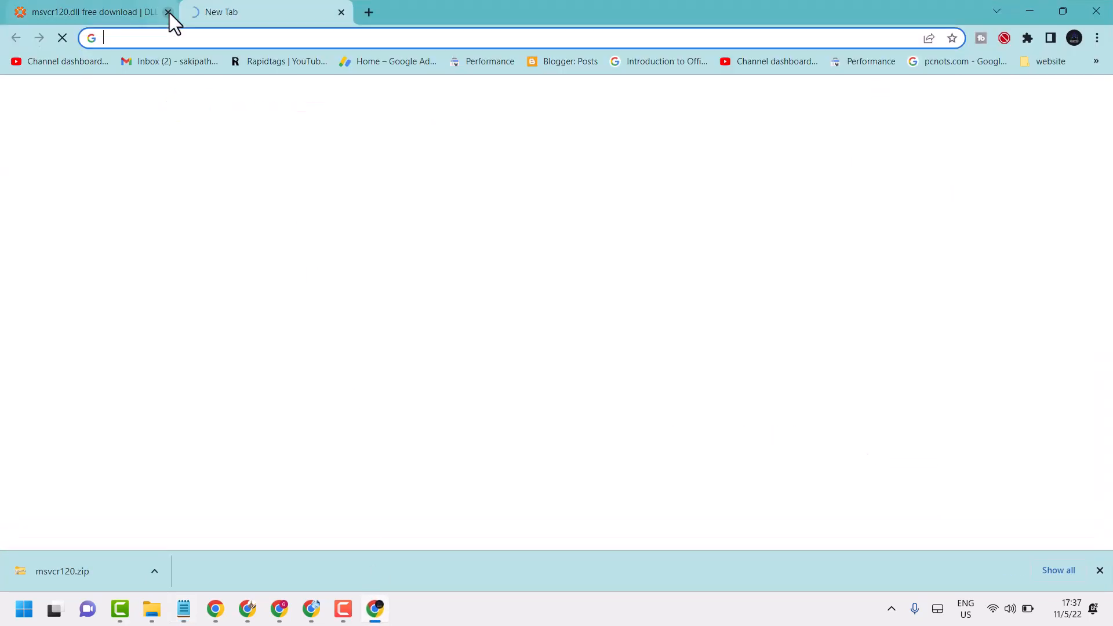
left_click(168, 12)
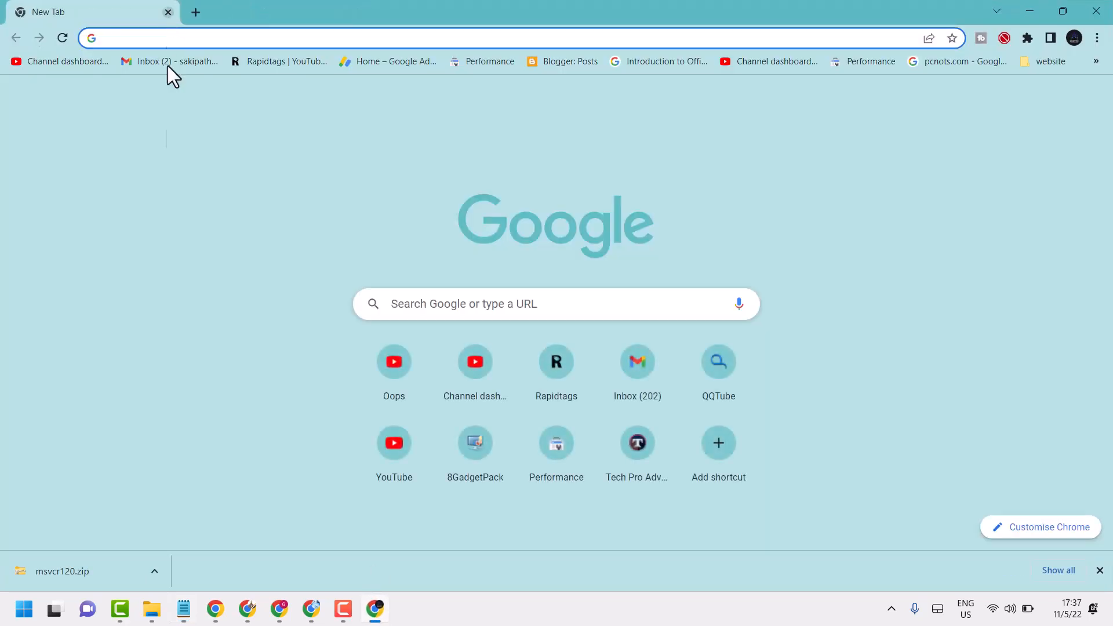
left_click(1099, 571)
Search Google for msvcp100.dll
left_click(198, 37)
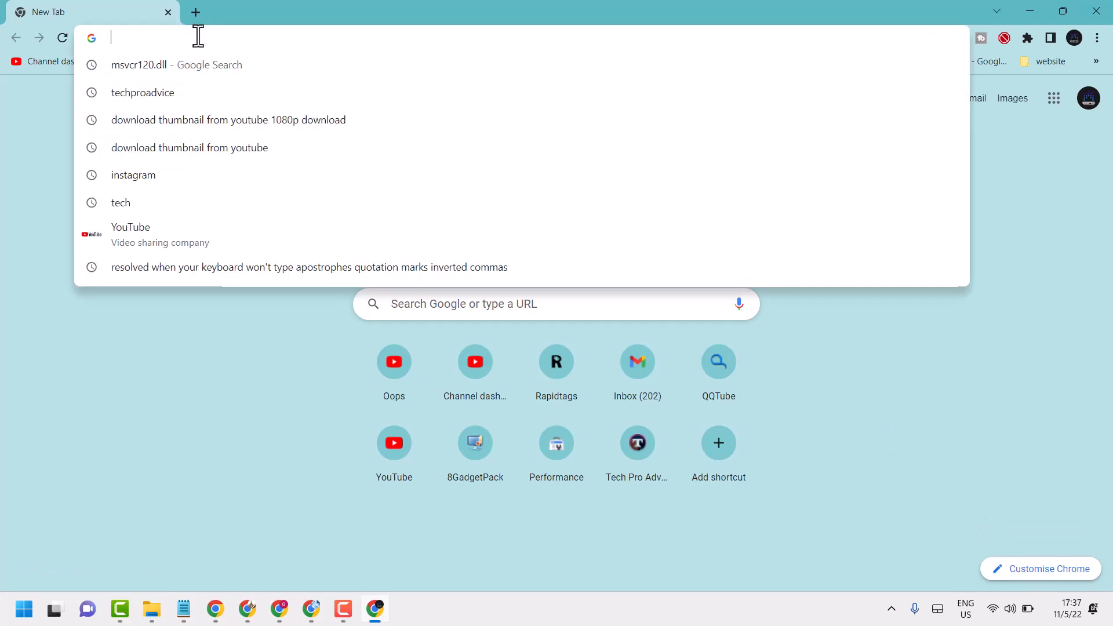
type("ms")
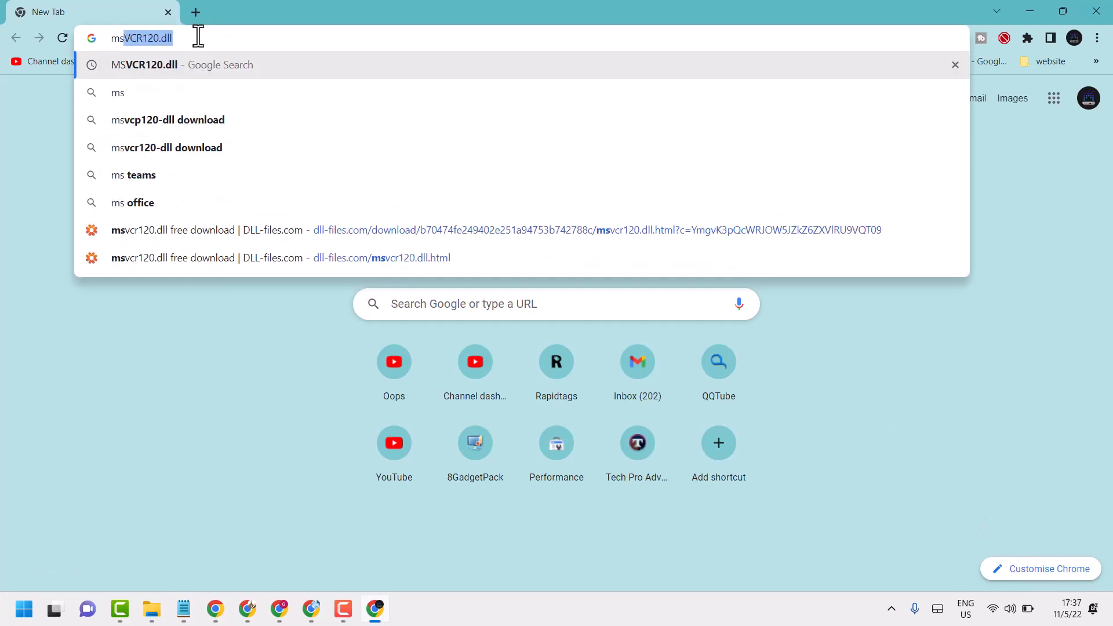
type("vc")
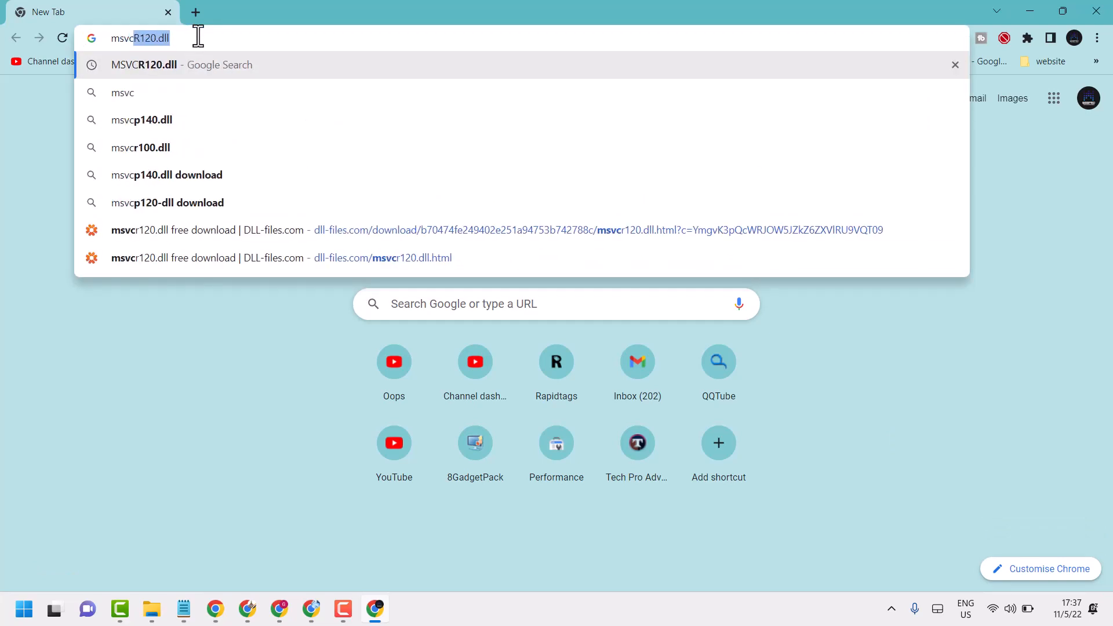
type("p1")
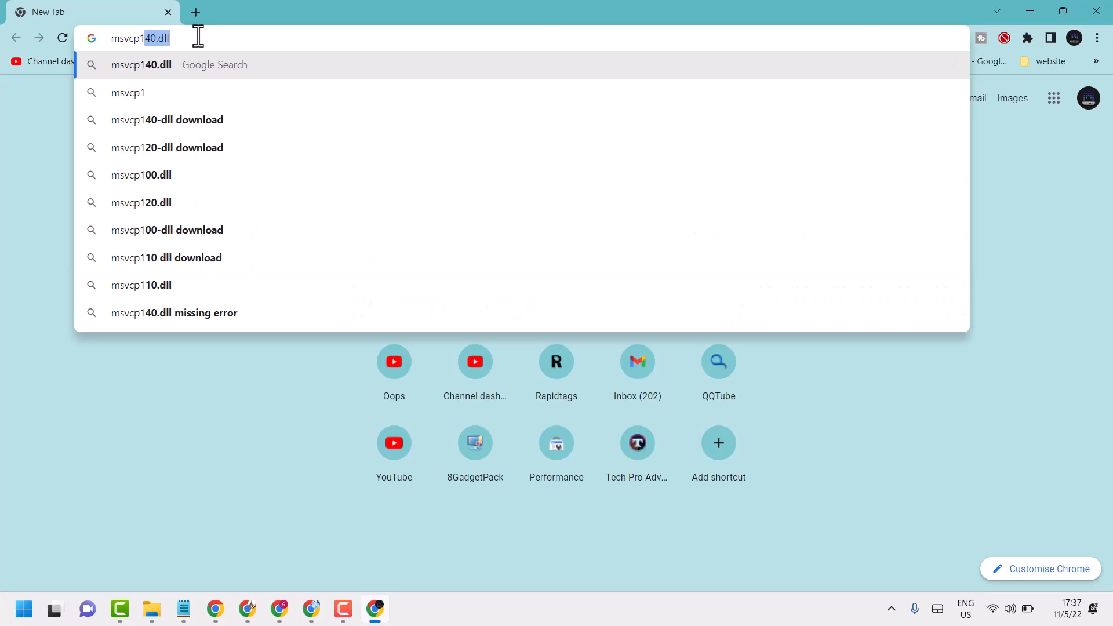
type("00.dll")
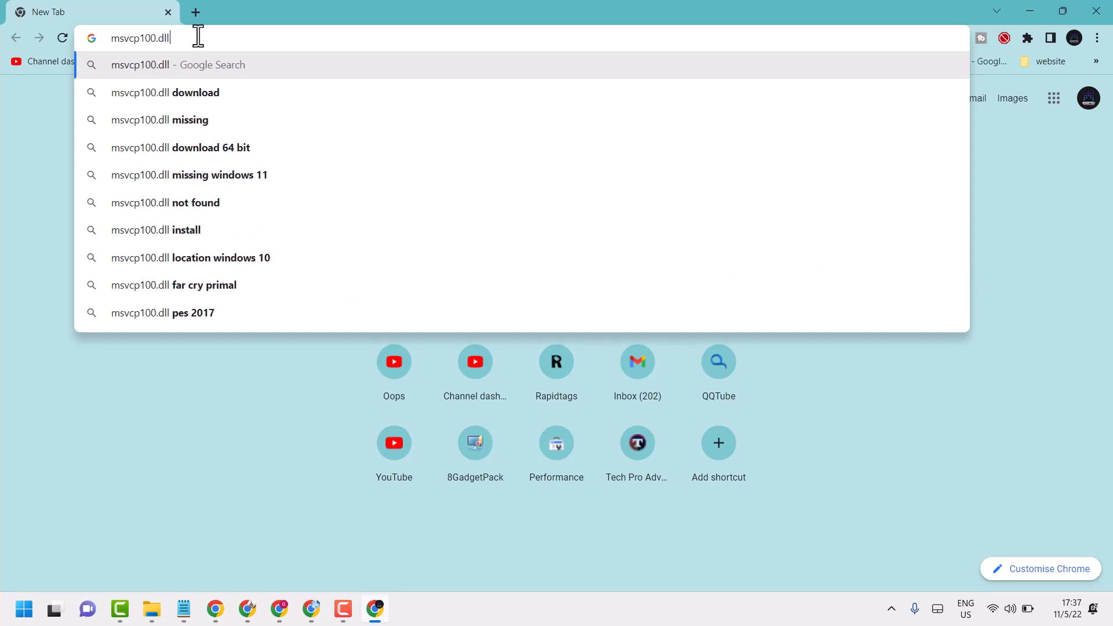
key("Return")
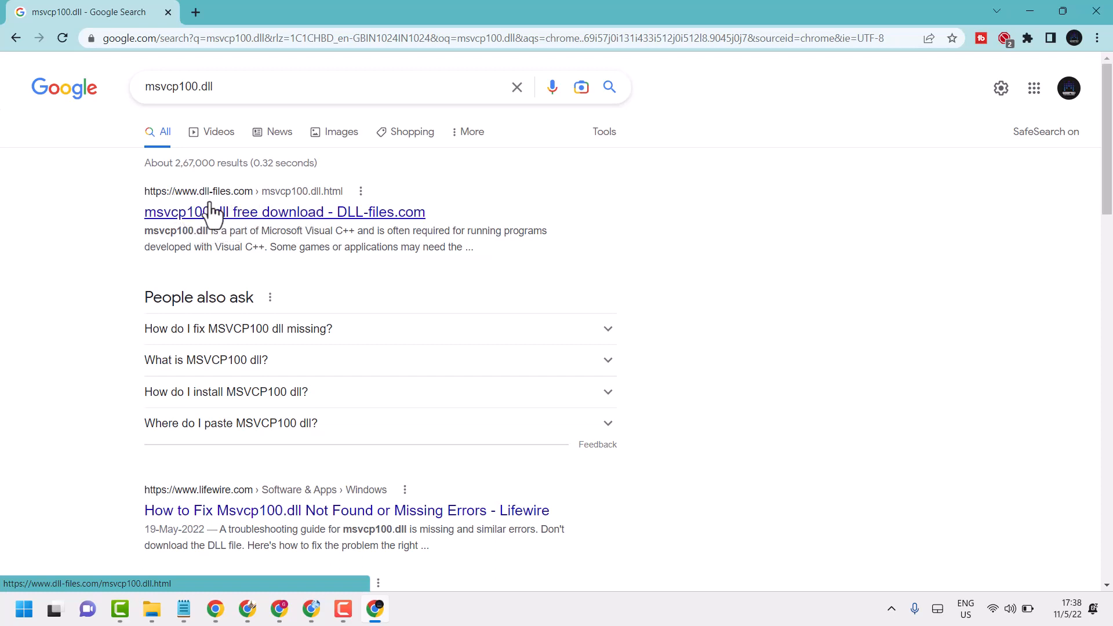
Open the DLL-files.com page for msvcp100.dll and go to its list of downloadable versions
left_click(269, 215)
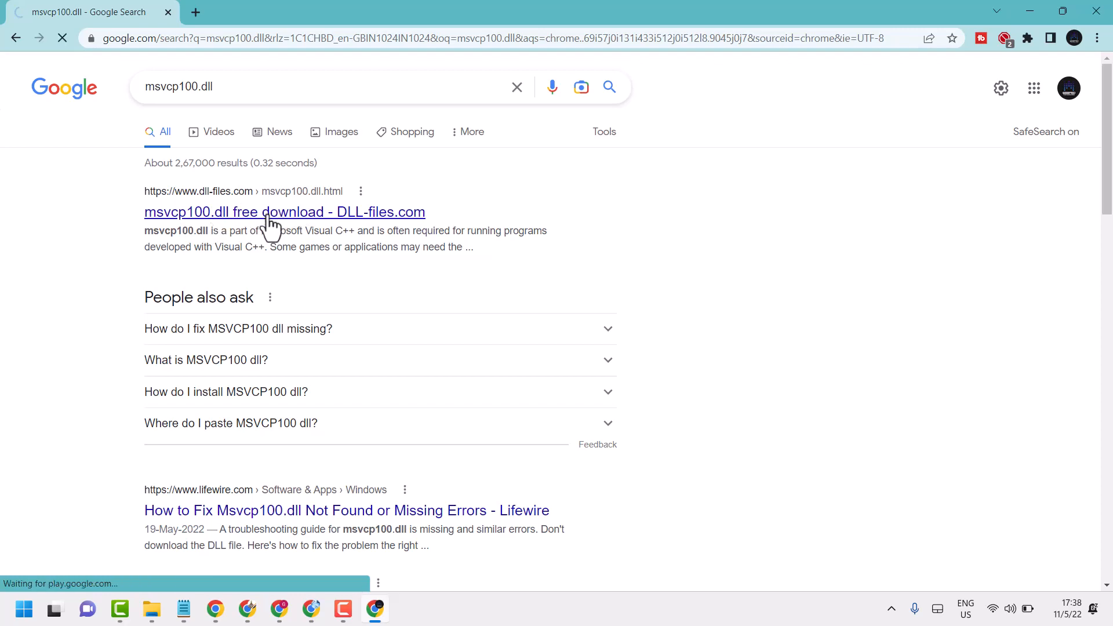
scroll(562, 262, "down", 7)
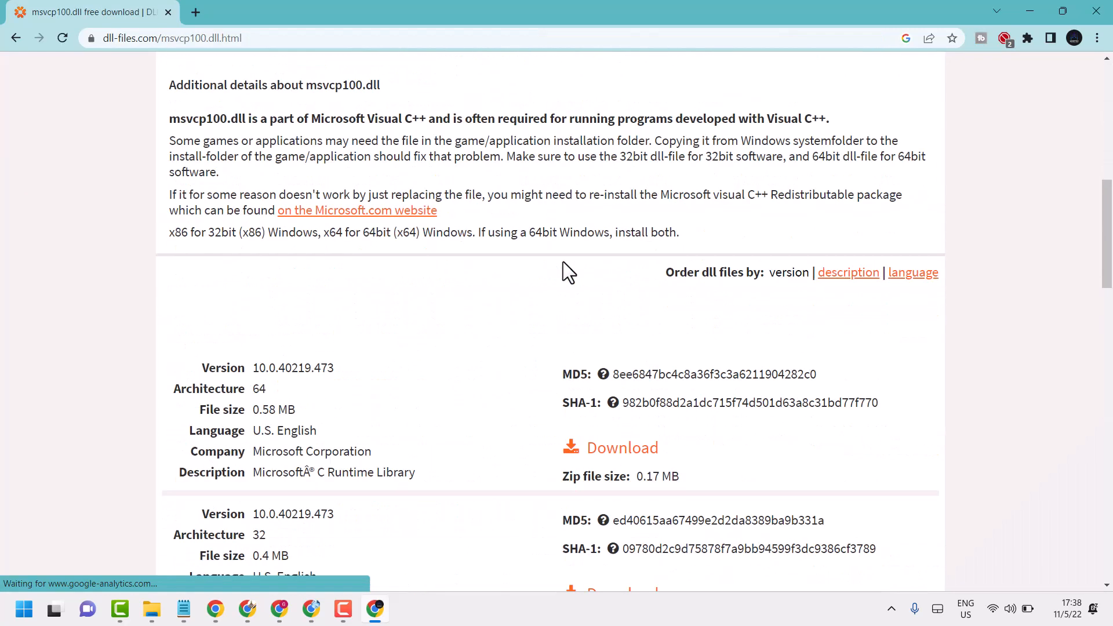
scroll(562, 262, "down", 3)
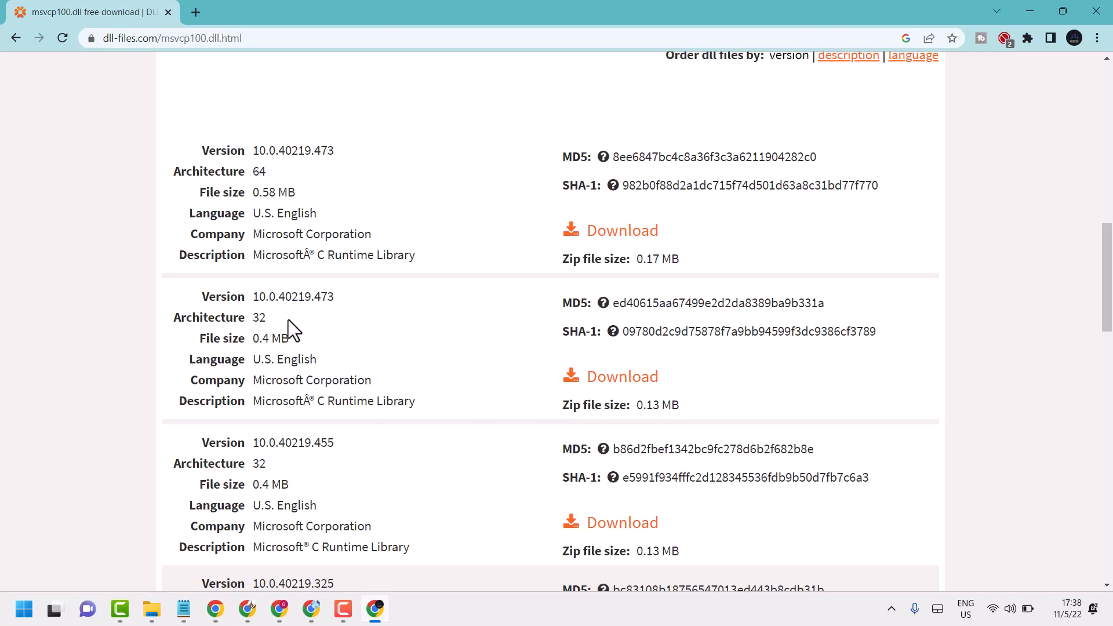
Check the PC's system type on the About page of the Windows System settings, and close Settings
left_click(26, 612)
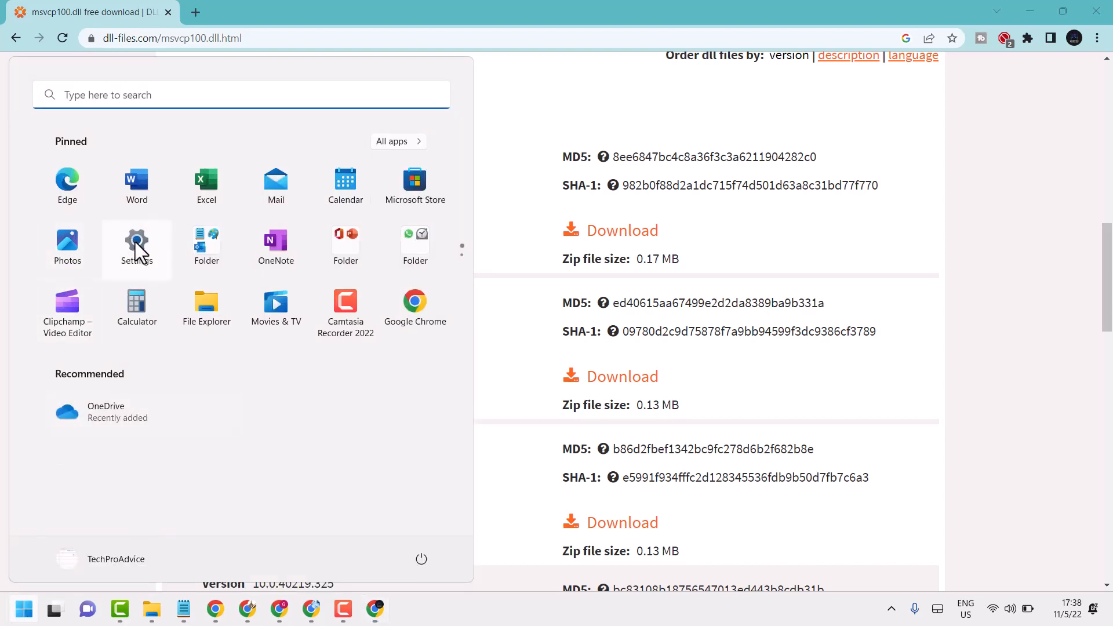
left_click(137, 243)
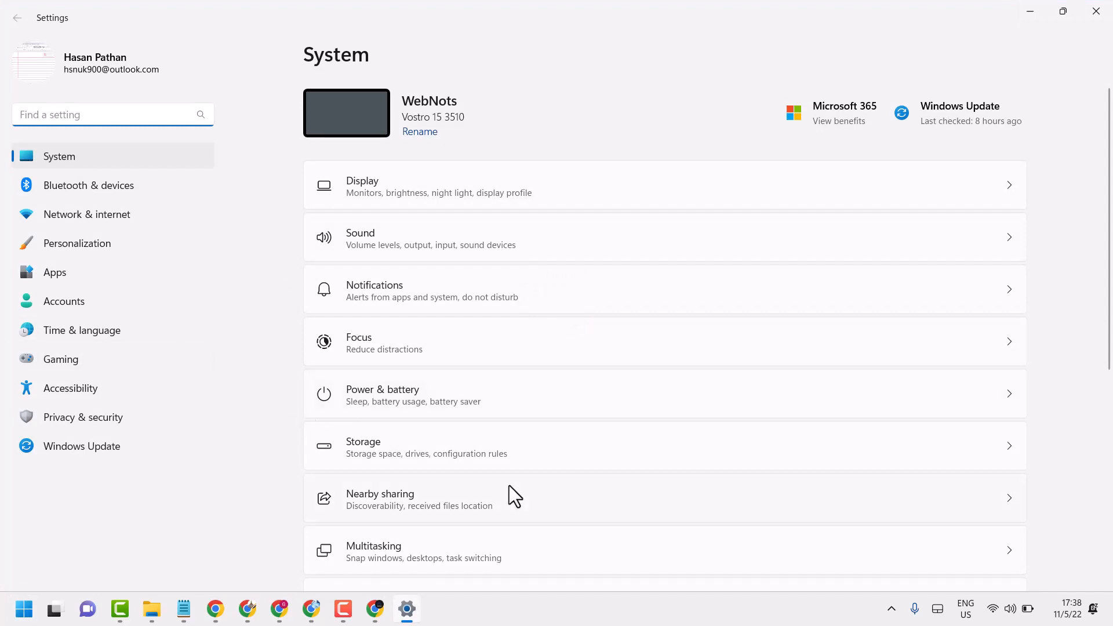
scroll(509, 490, "down", 5)
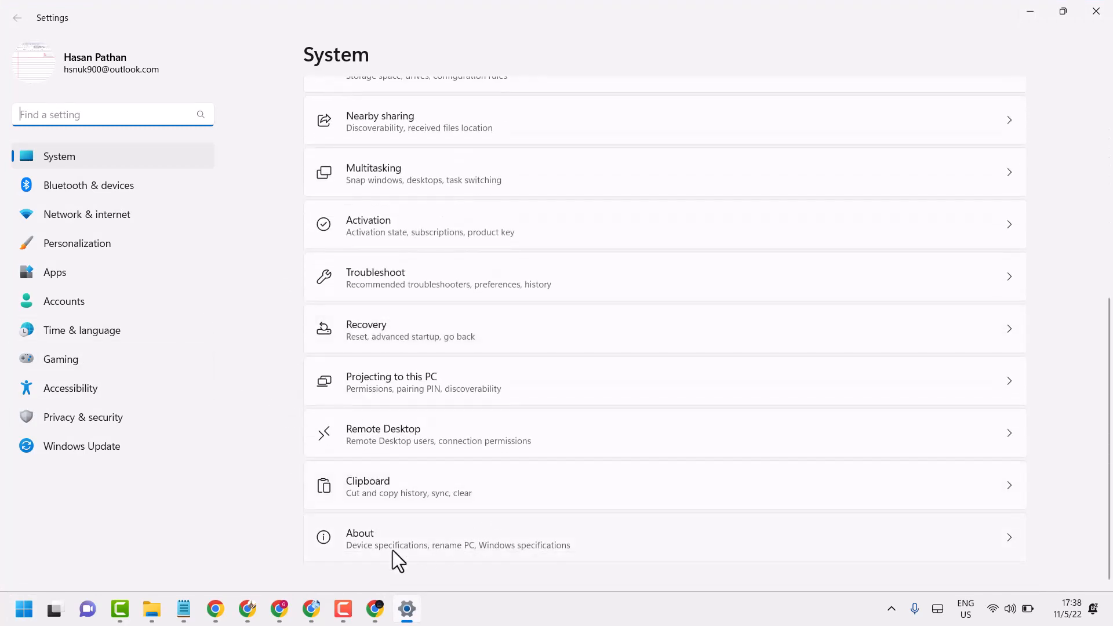
left_click(362, 531)
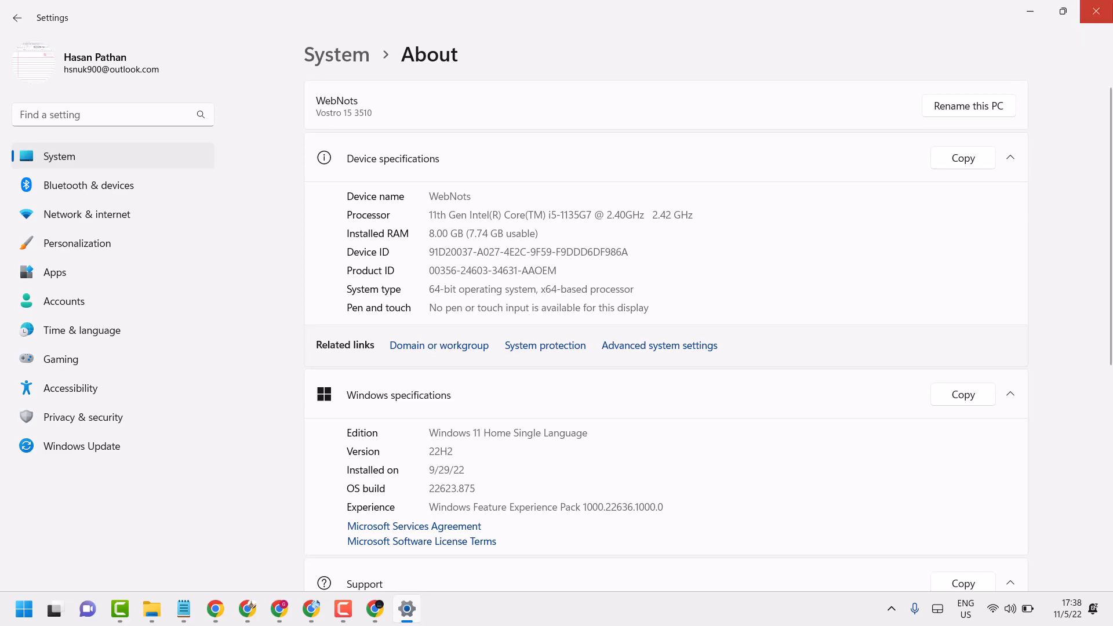
left_click(1096, 10)
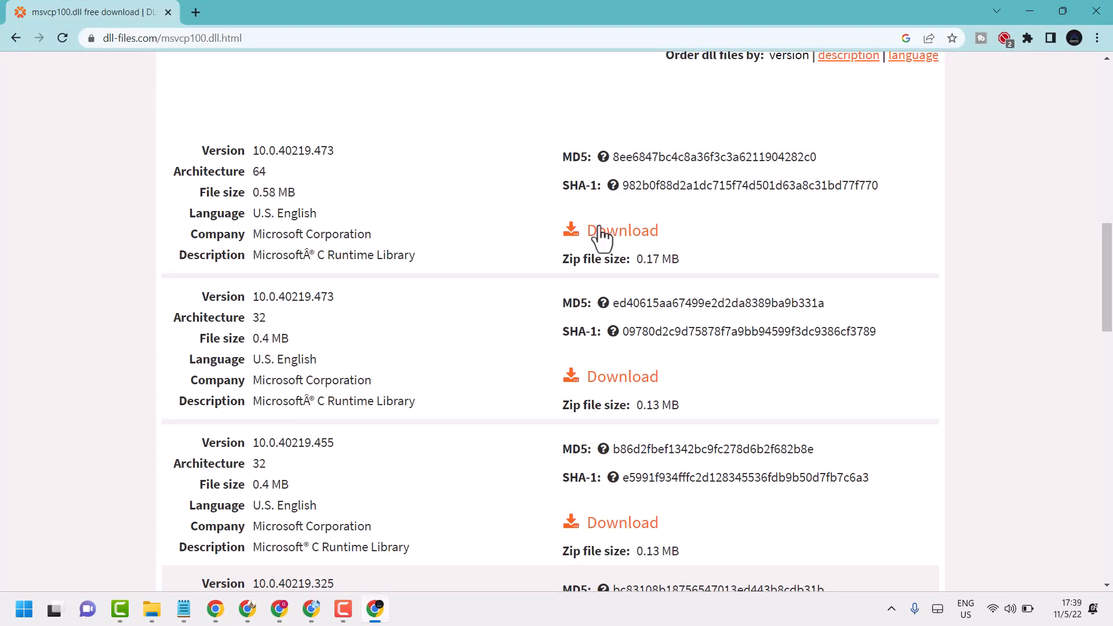
Download the 64-bit msvcp100.dll, version 10.0.40219.473, and open the downloaded msvcp100.zip
left_click(631, 233)
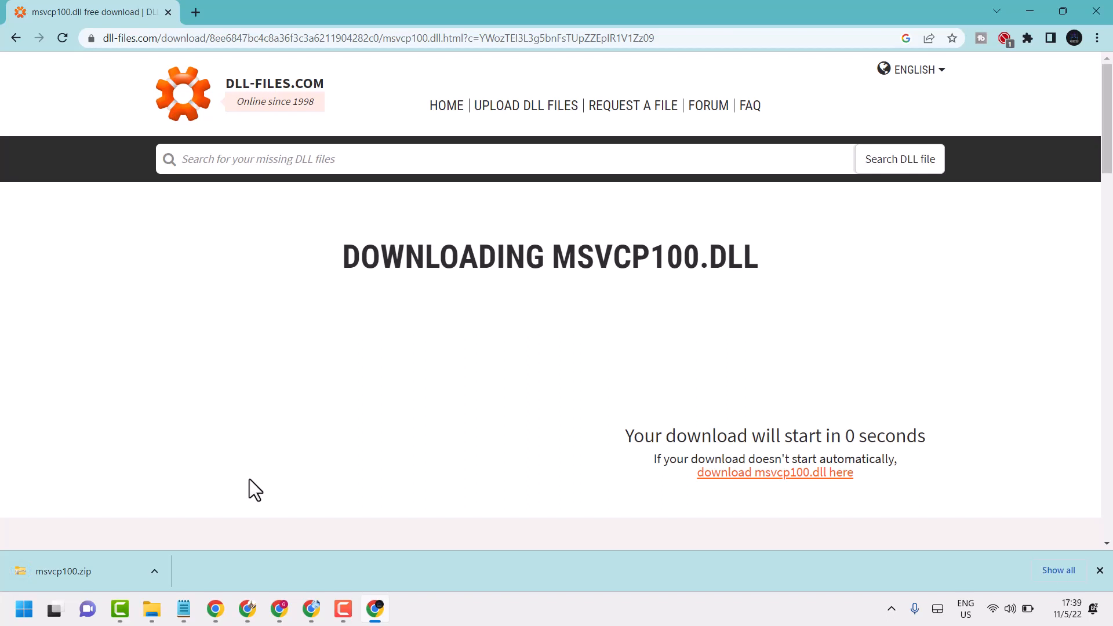
left_click(98, 577)
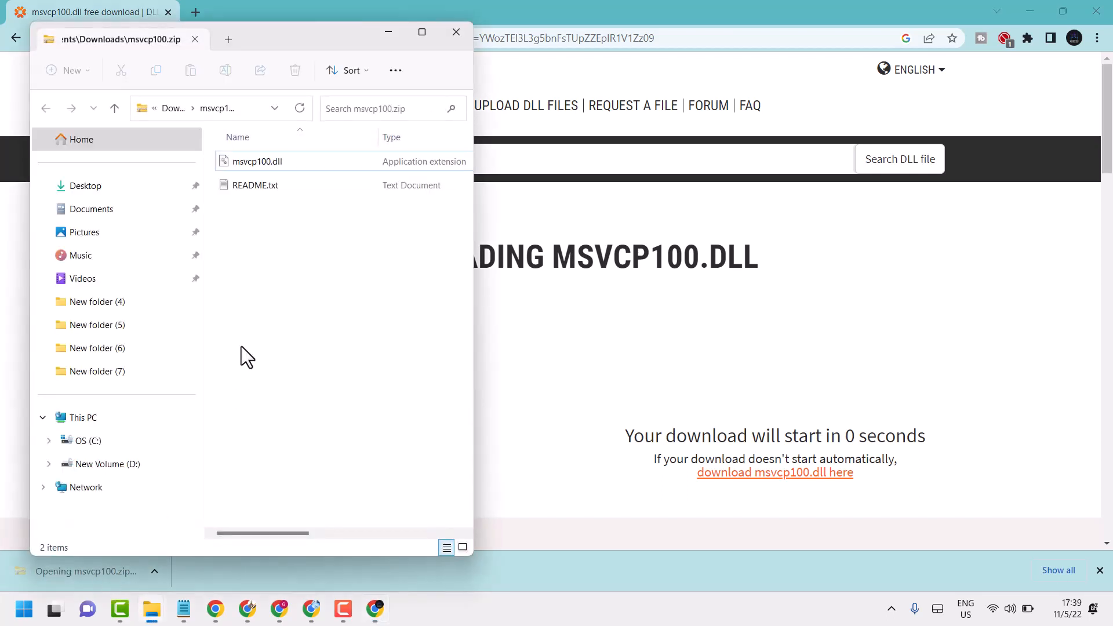
Copy msvcp100.dll from the zip archive to the Desktop folder
right_click(254, 164)
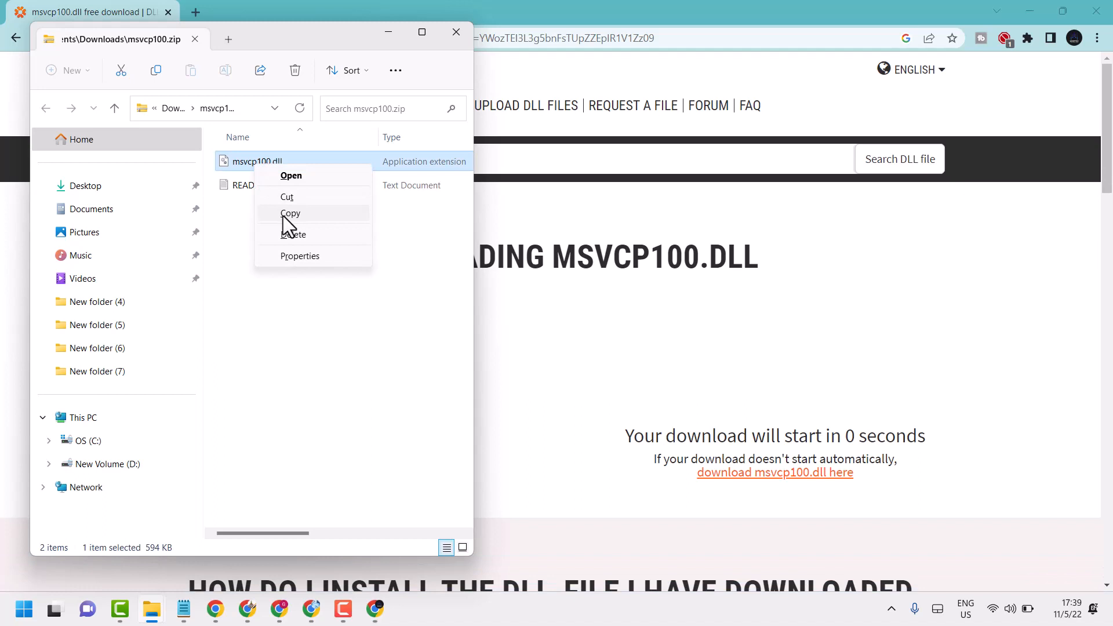
left_click(289, 213)
left_click(105, 189)
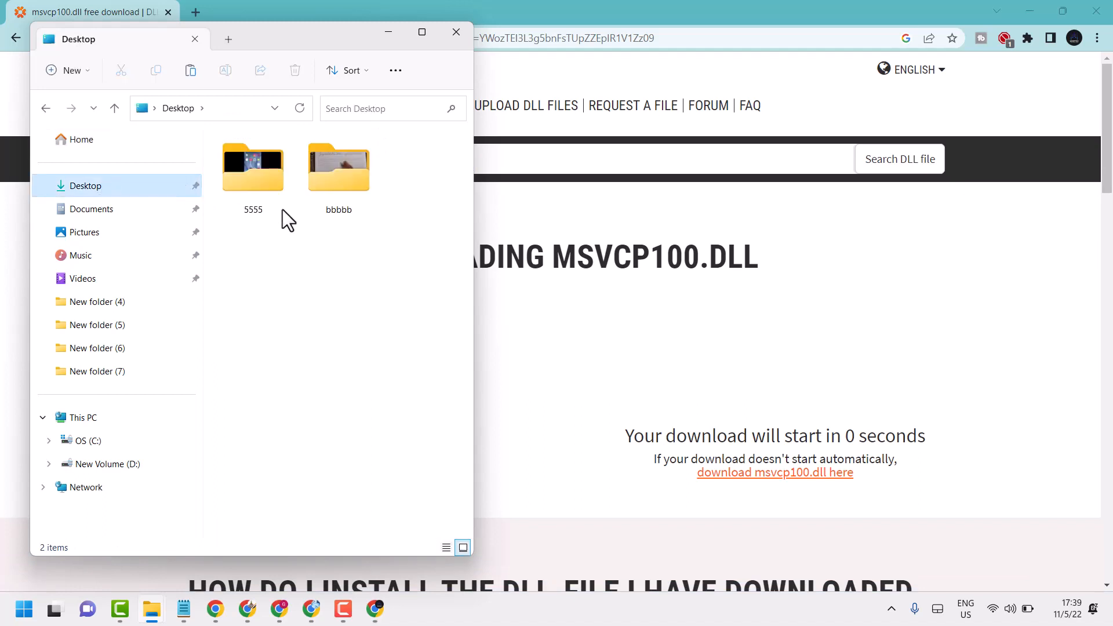
right_click(319, 298)
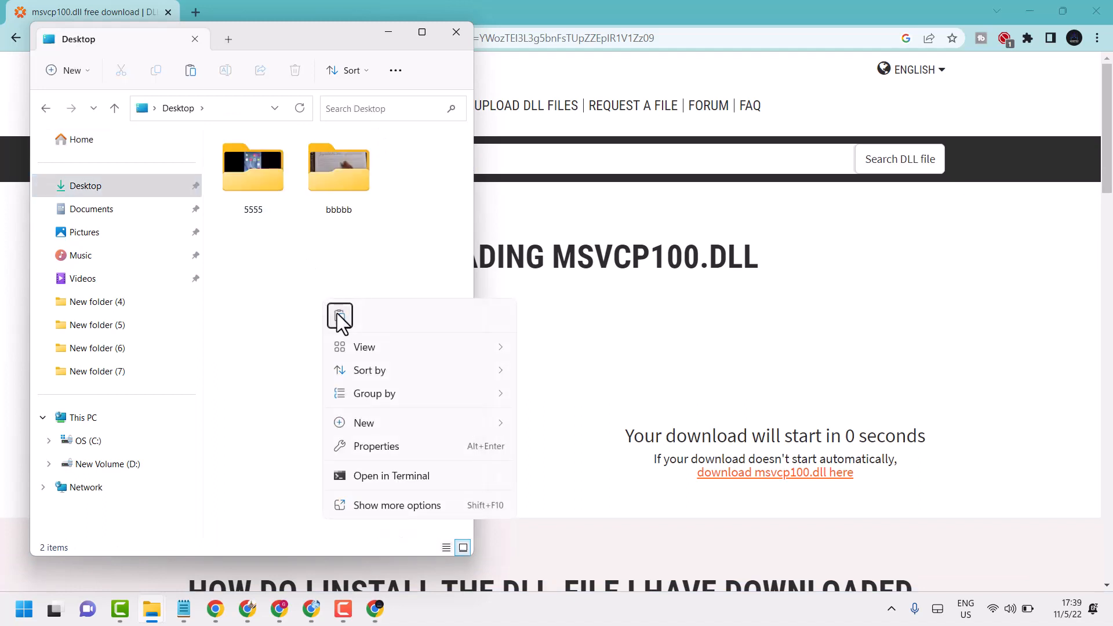
left_click(338, 315)
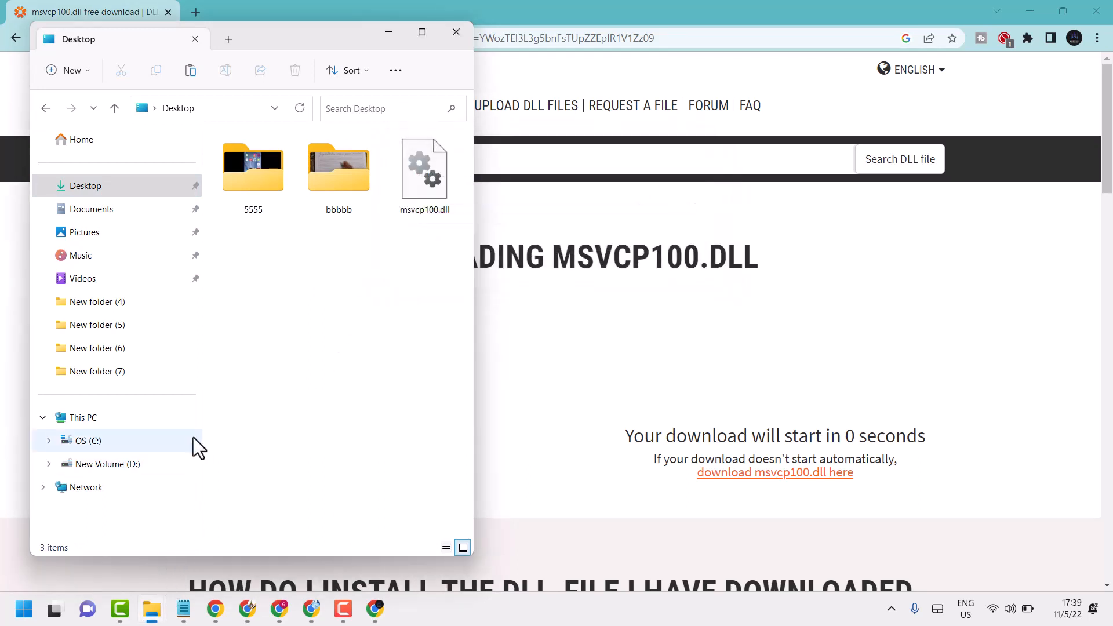
Open a second File Explorer window, maximize it and go through This PC to the OS (C:) drive
right_click(161, 613)
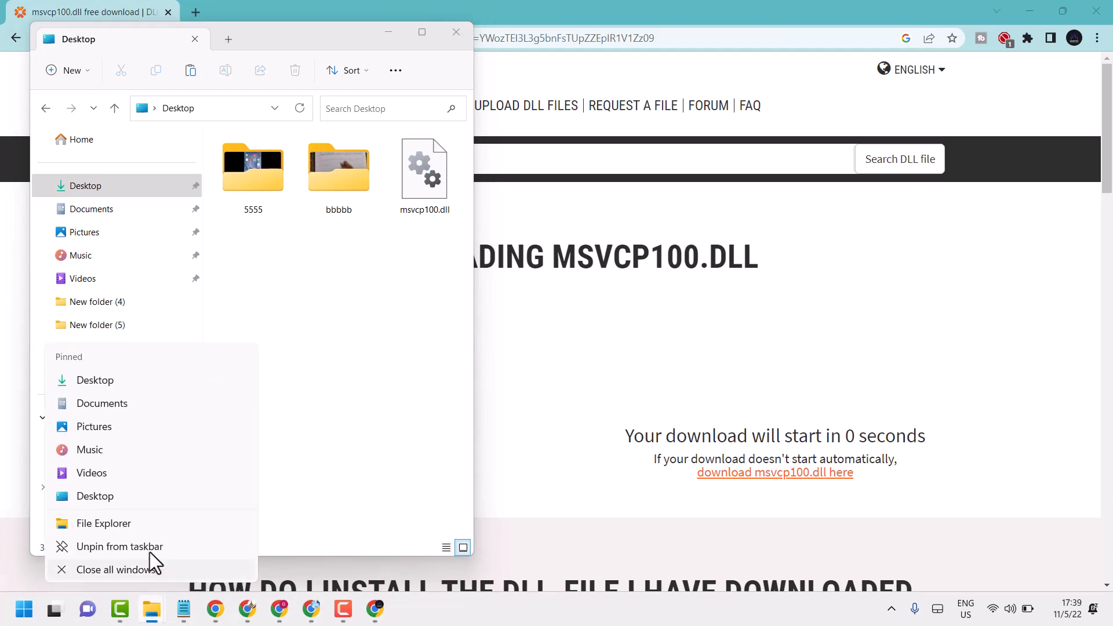
left_click(132, 522)
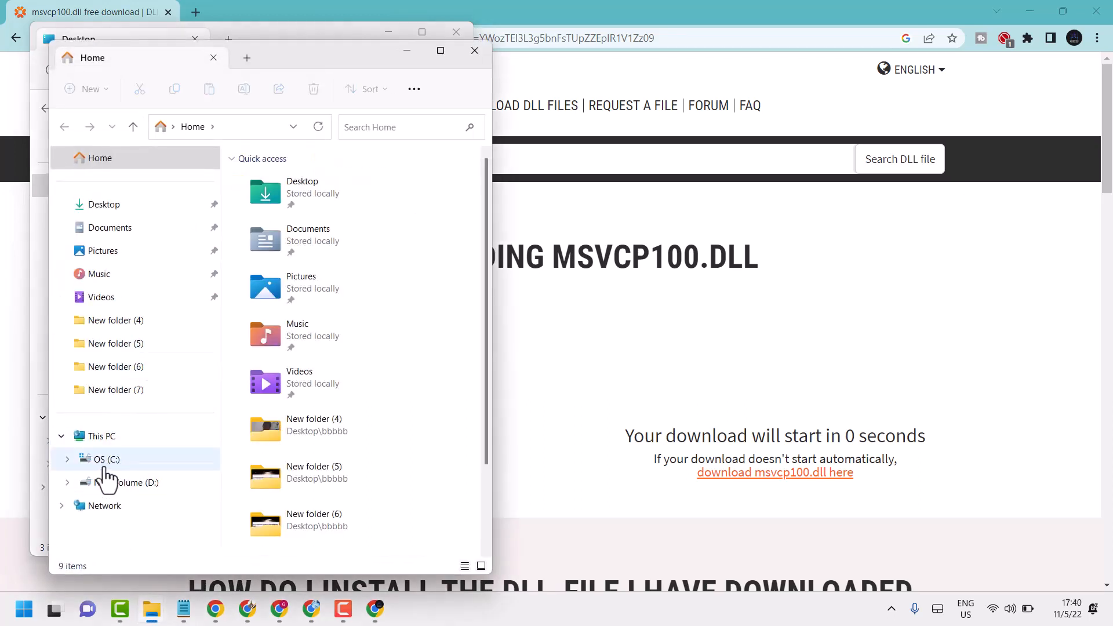
left_click(106, 460)
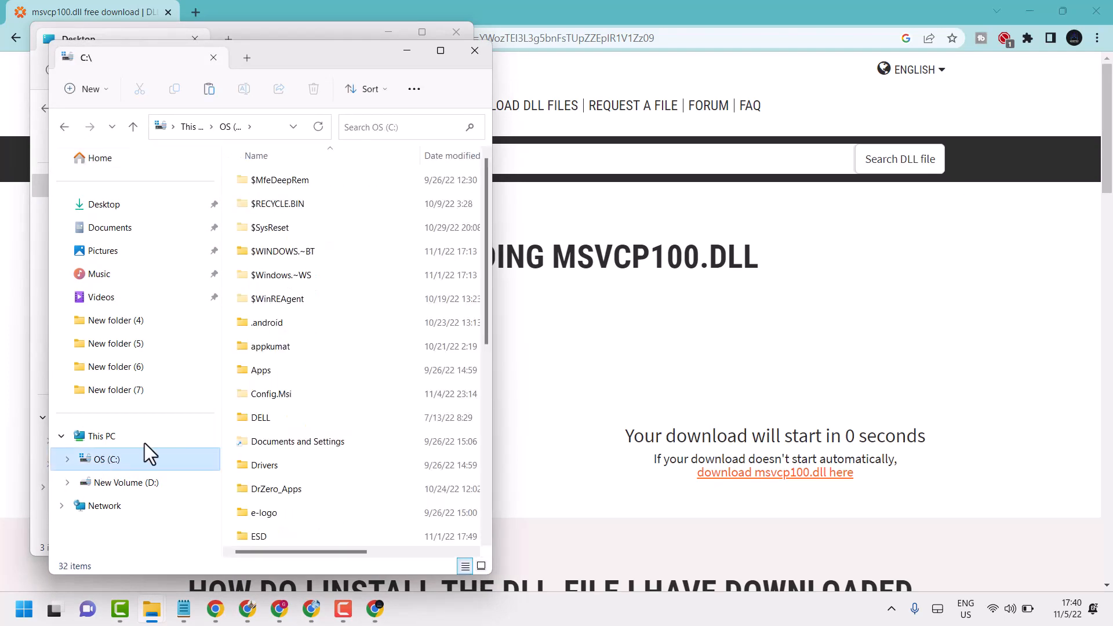
left_click(446, 53)
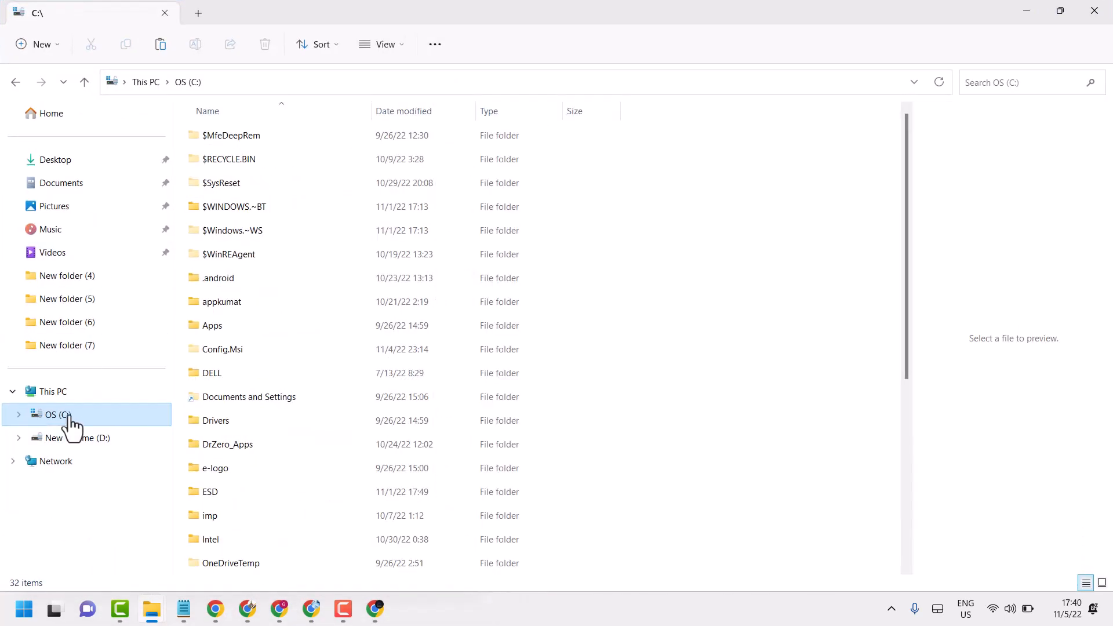
left_click(61, 393)
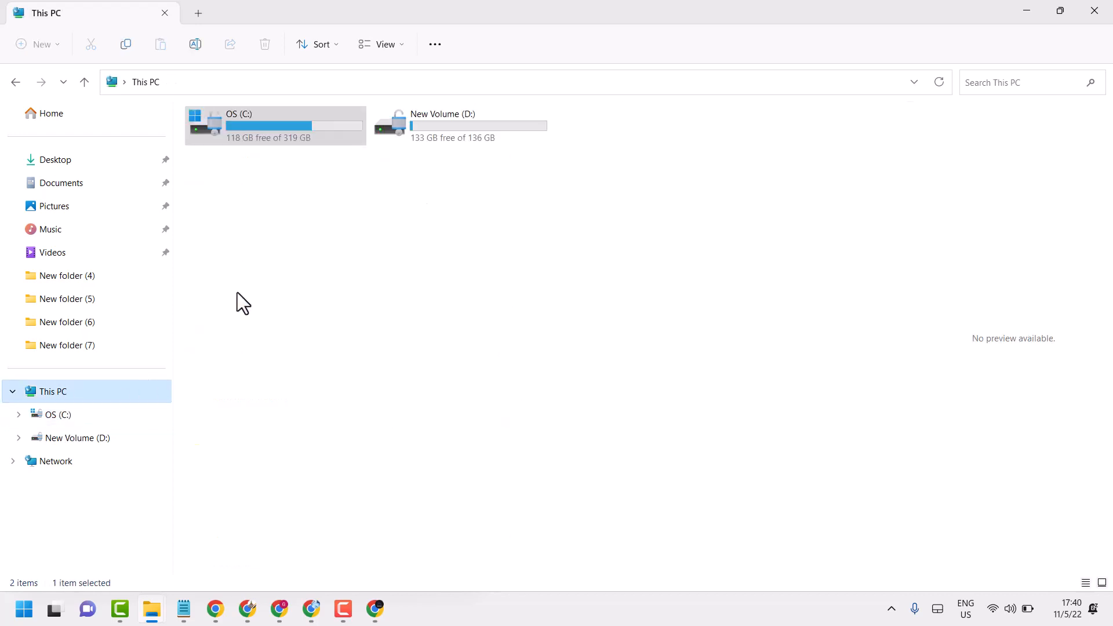
left_click(267, 121)
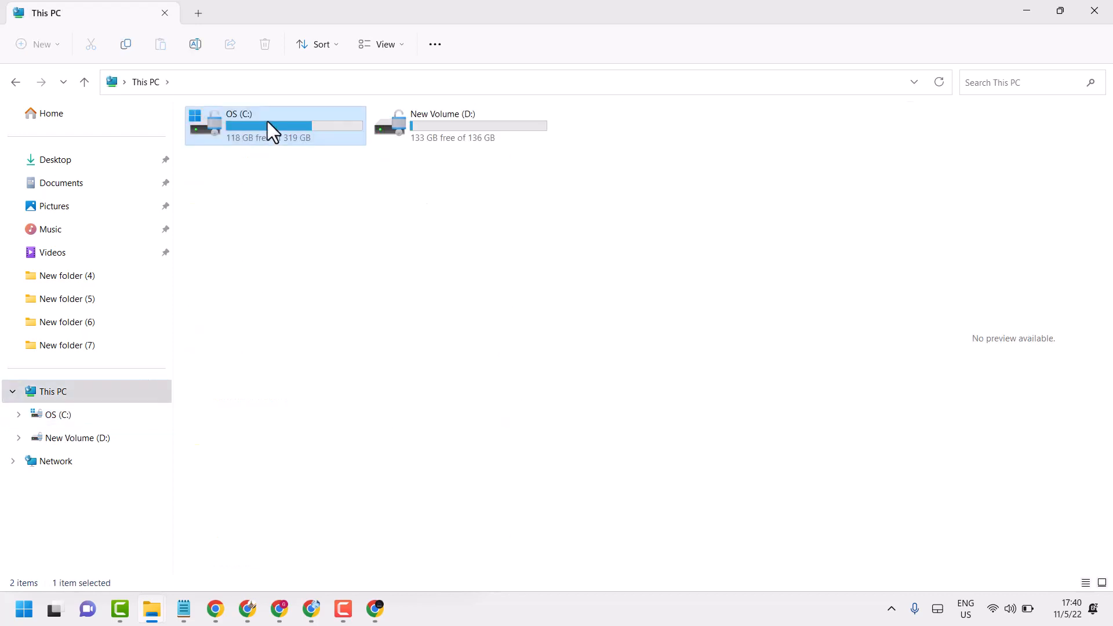
double_click(266, 120)
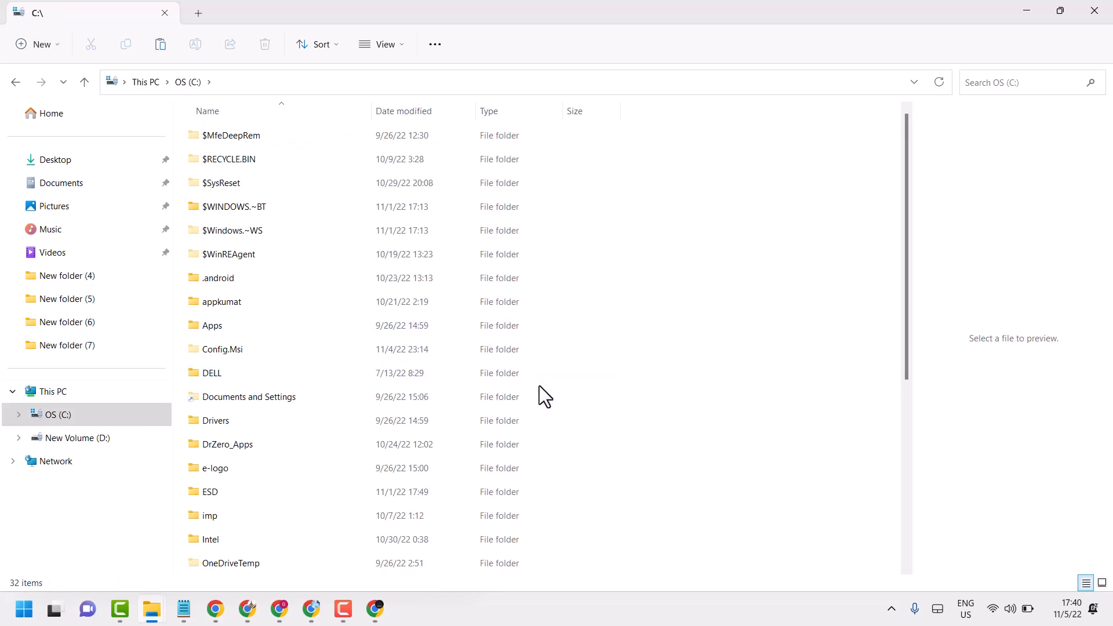
Open the System32 folder inside the C: drive's Windows folder and restore the window to its smaller size
scroll(542, 386, "down", 5)
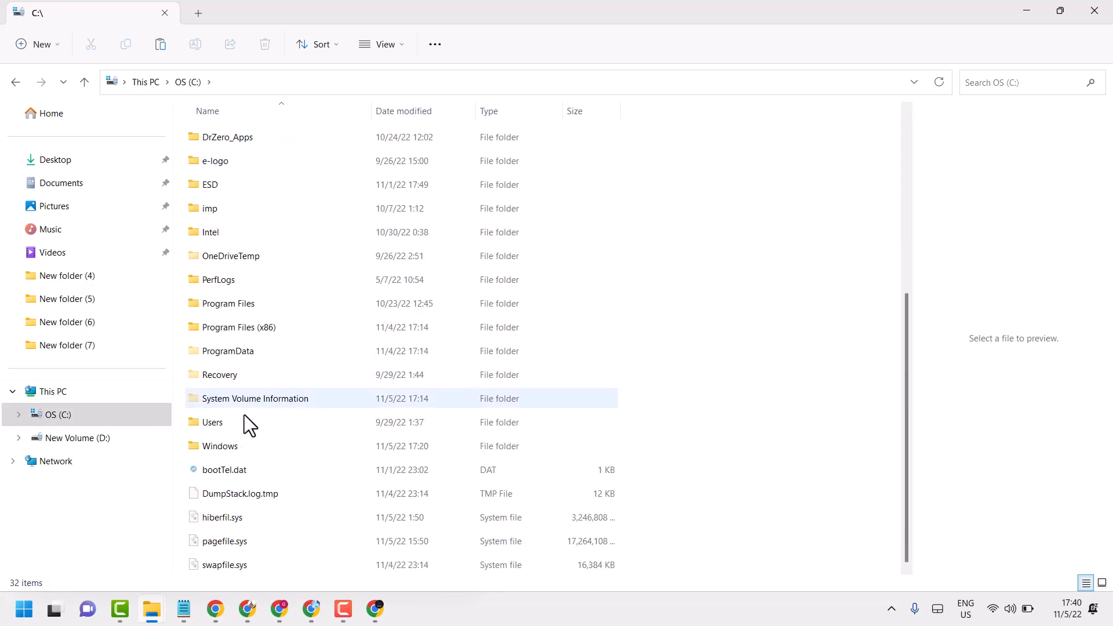
double_click(196, 446)
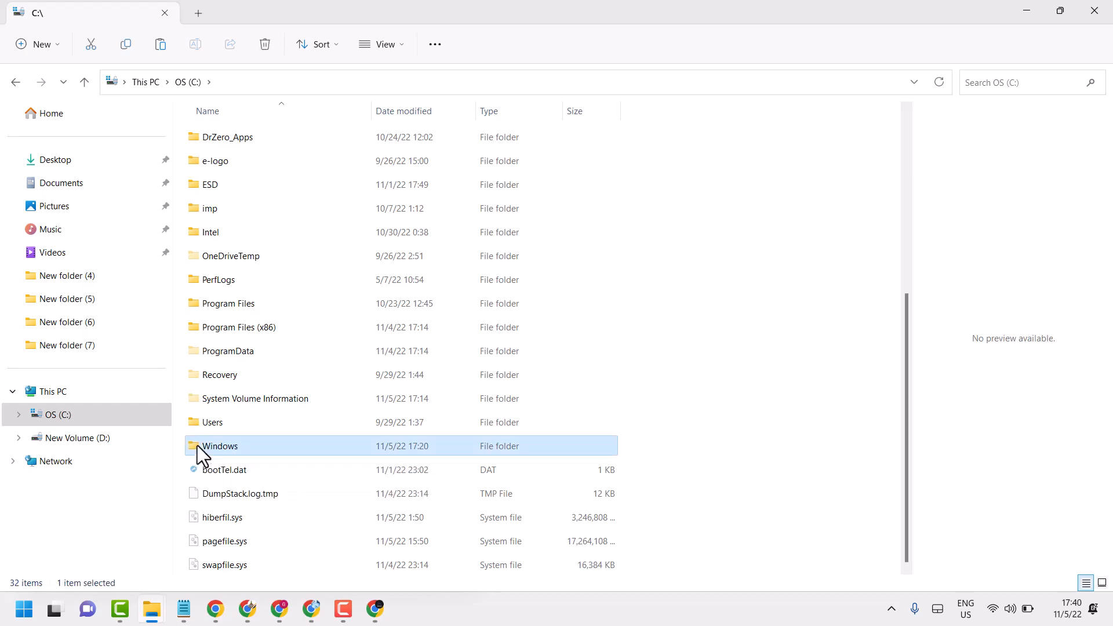
scroll(614, 265, "down", 6)
scroll(614, 266, "down", 13)
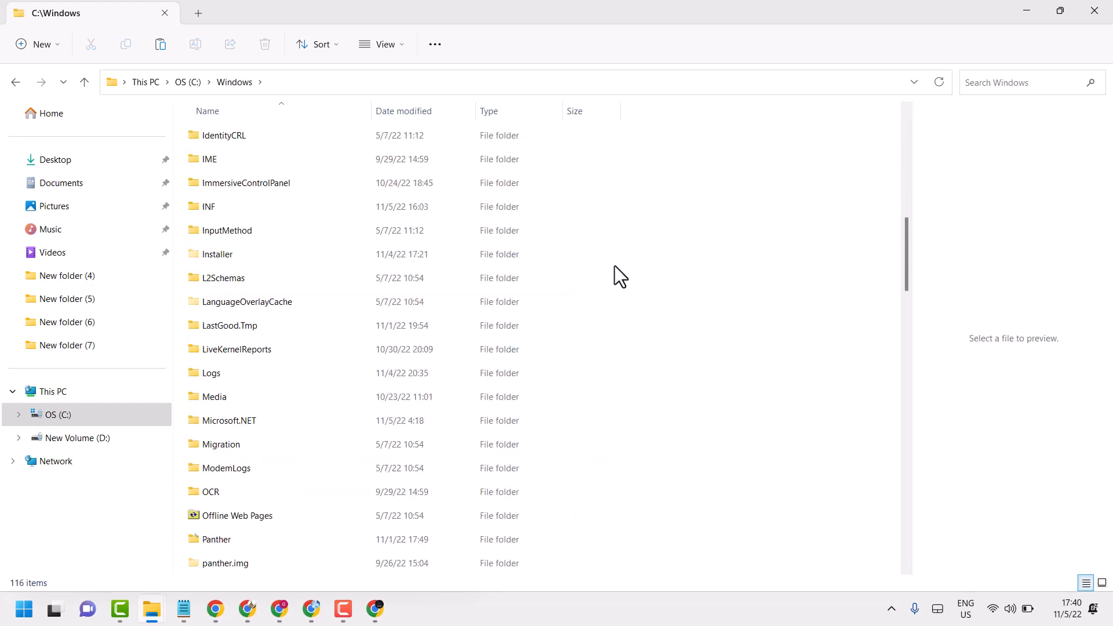
scroll(619, 276, "down", 1)
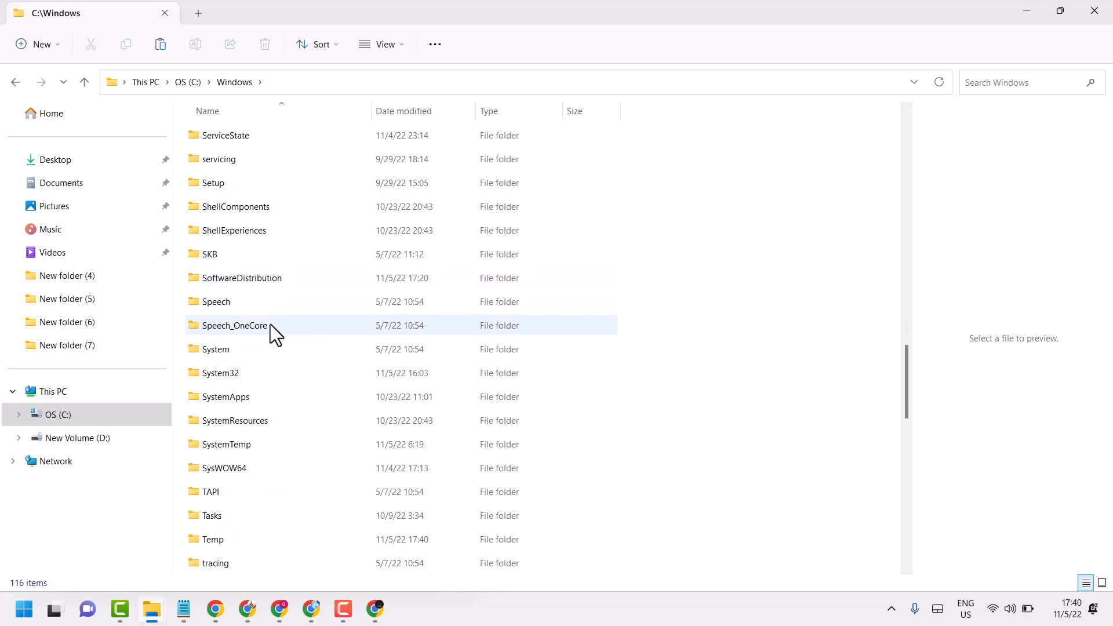
double_click(196, 376)
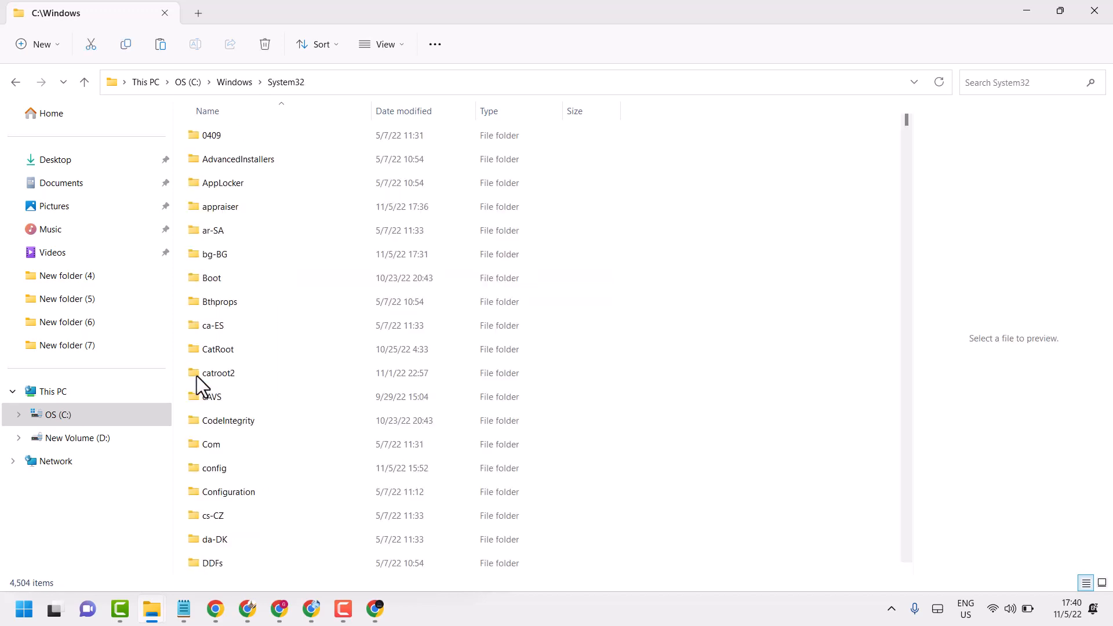
left_click(1060, 11)
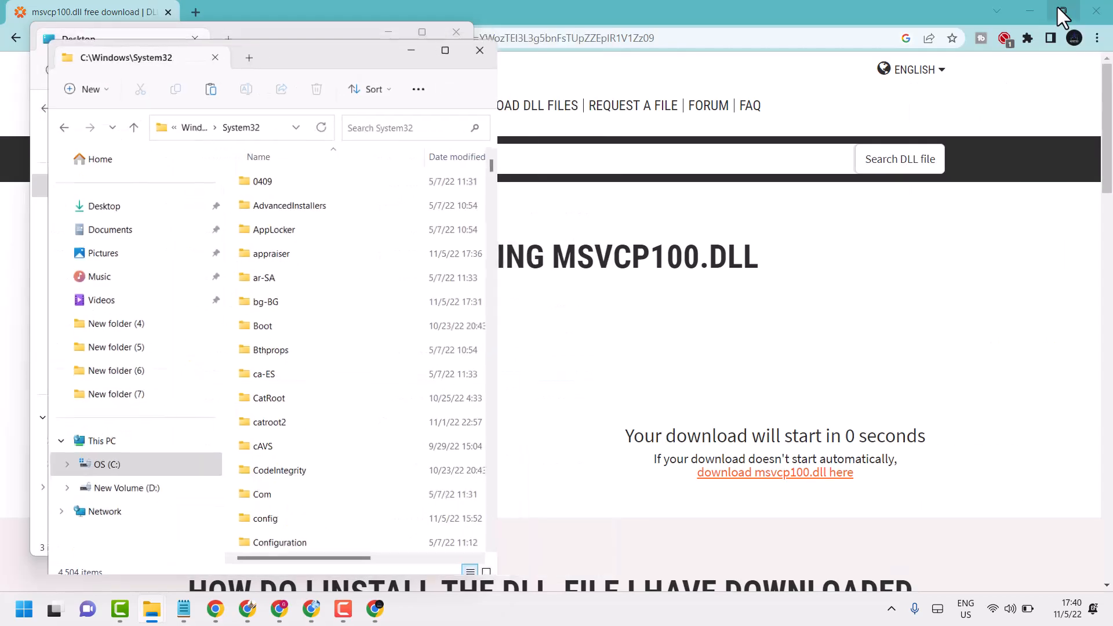
Clear the desktop of all windows except System32, placing and widening that window so the msvcp100.dll desktop icon stays reachable
left_click_drag(321, 57, 783, 52)
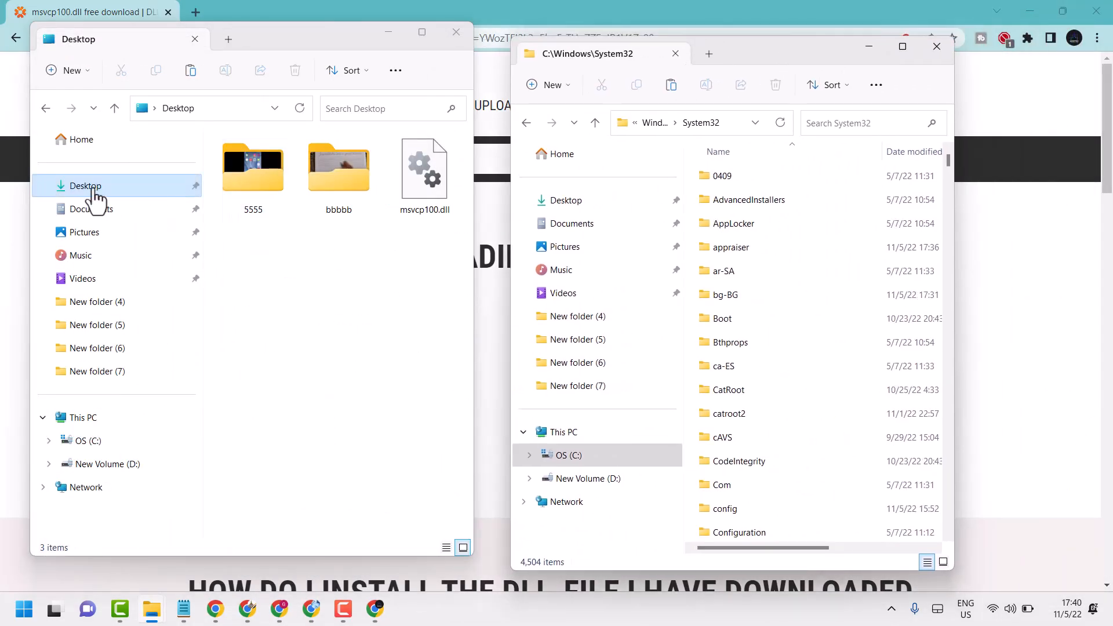
left_click(429, 185)
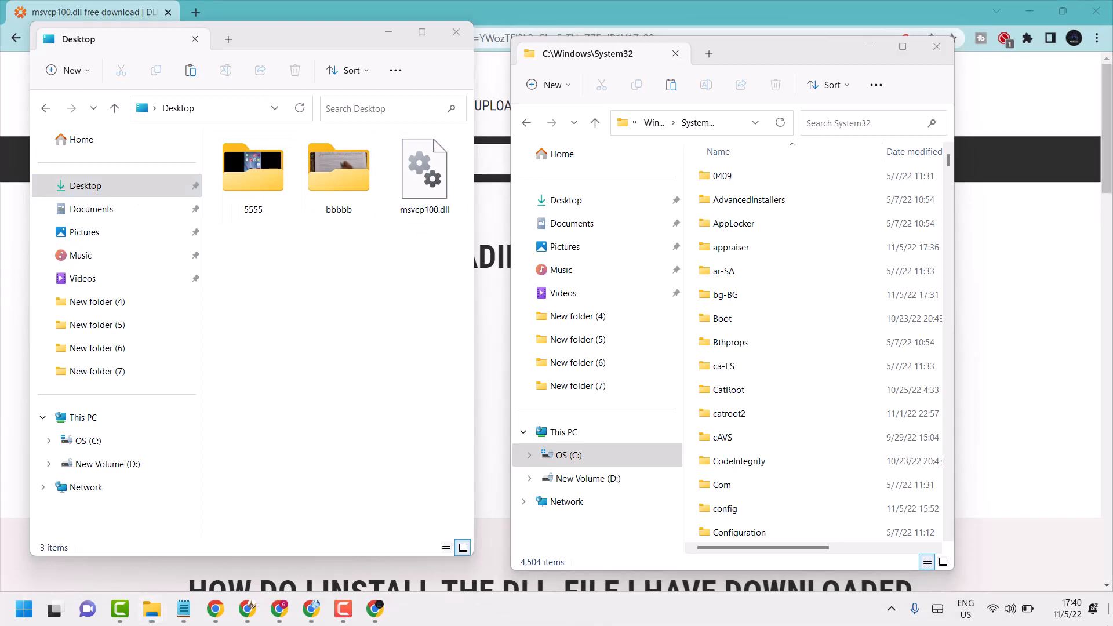
key("super+d")
mouse_move(152, 602)
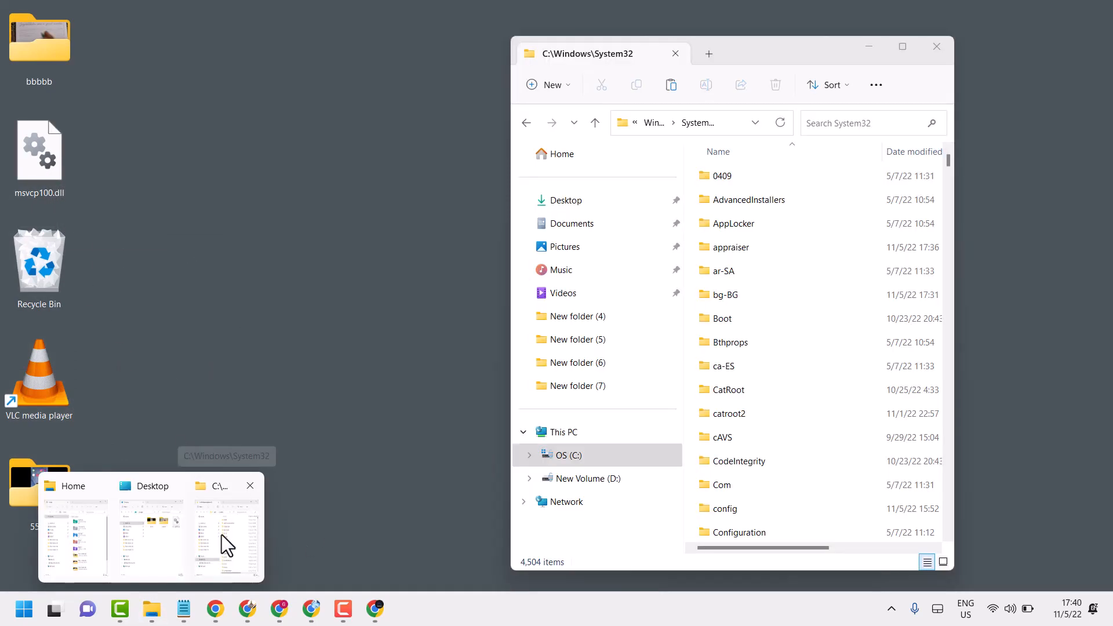
left_click(221, 535)
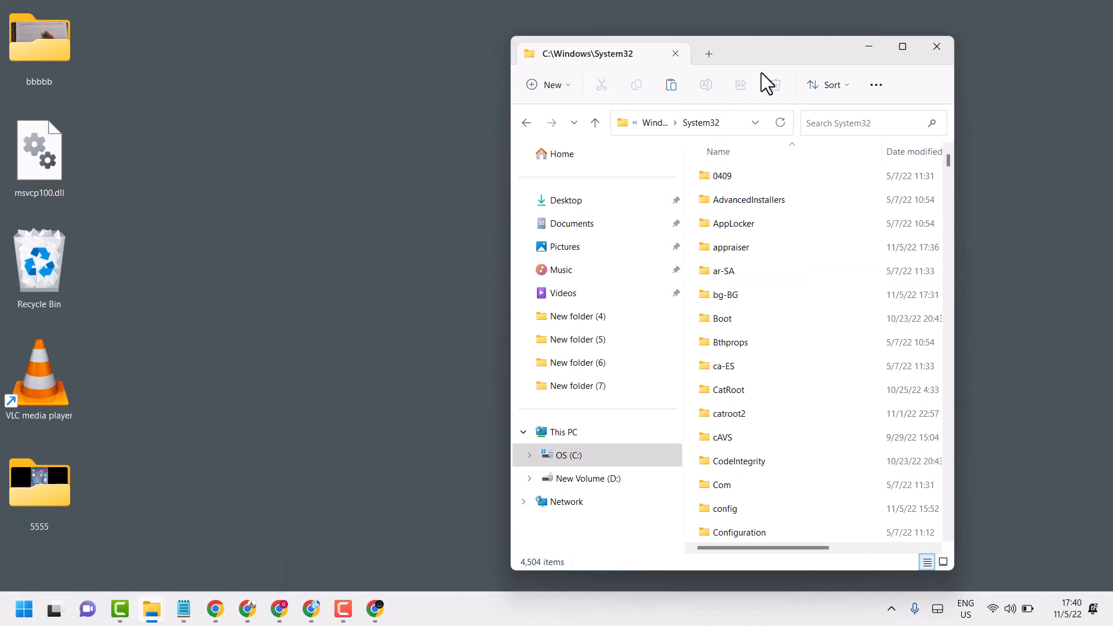
left_click_drag(760, 62, 616, 55)
left_click_drag(810, 229, 959, 226)
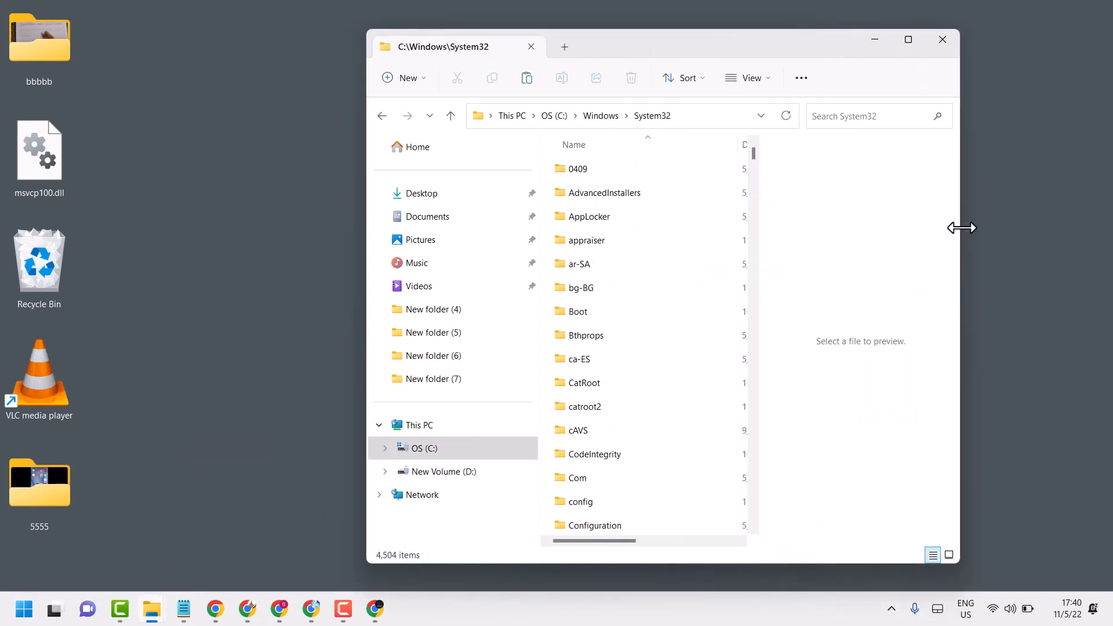
Move msvcp100.dll from the desktop into C:\Windows\System32, granting administrator permission for the move
left_click(696, 123)
left_click(602, 118)
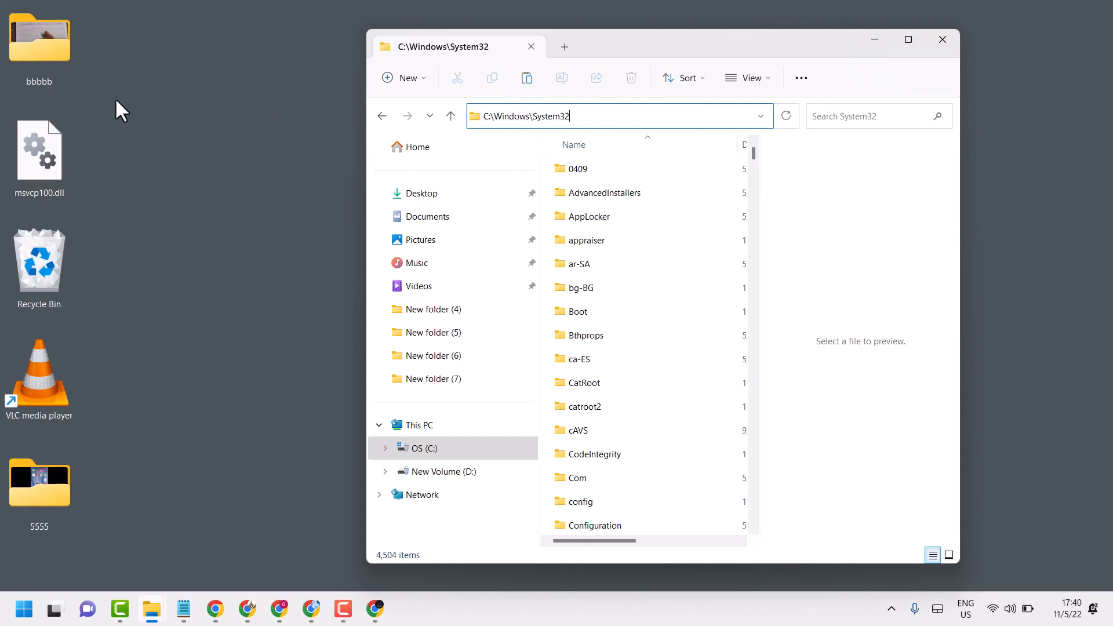
left_click_drag(55, 155, 627, 363)
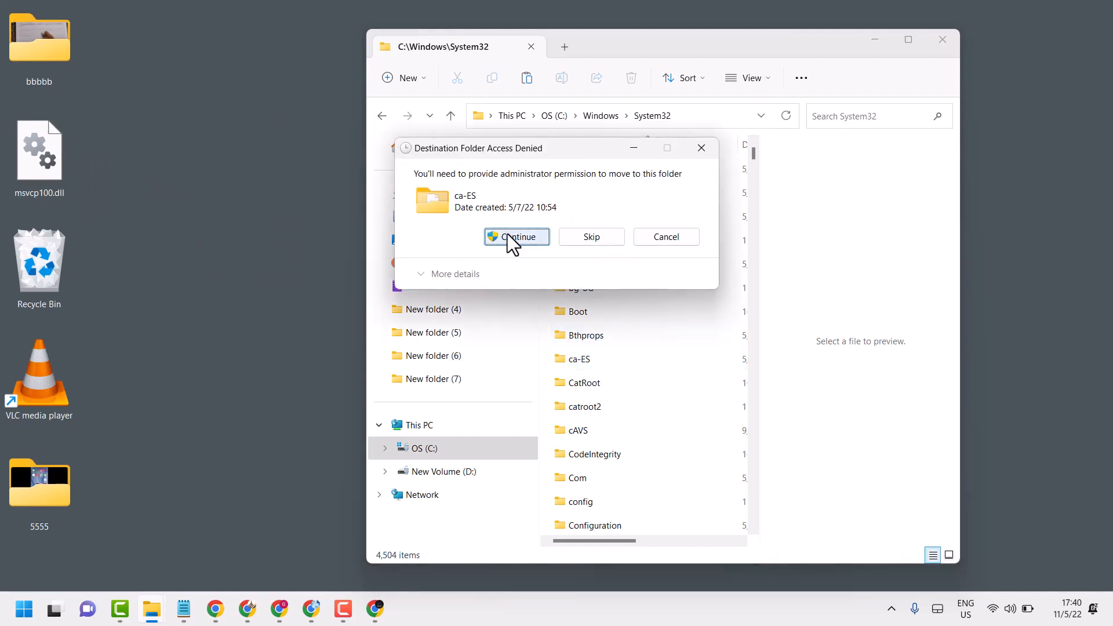
left_click(506, 238)
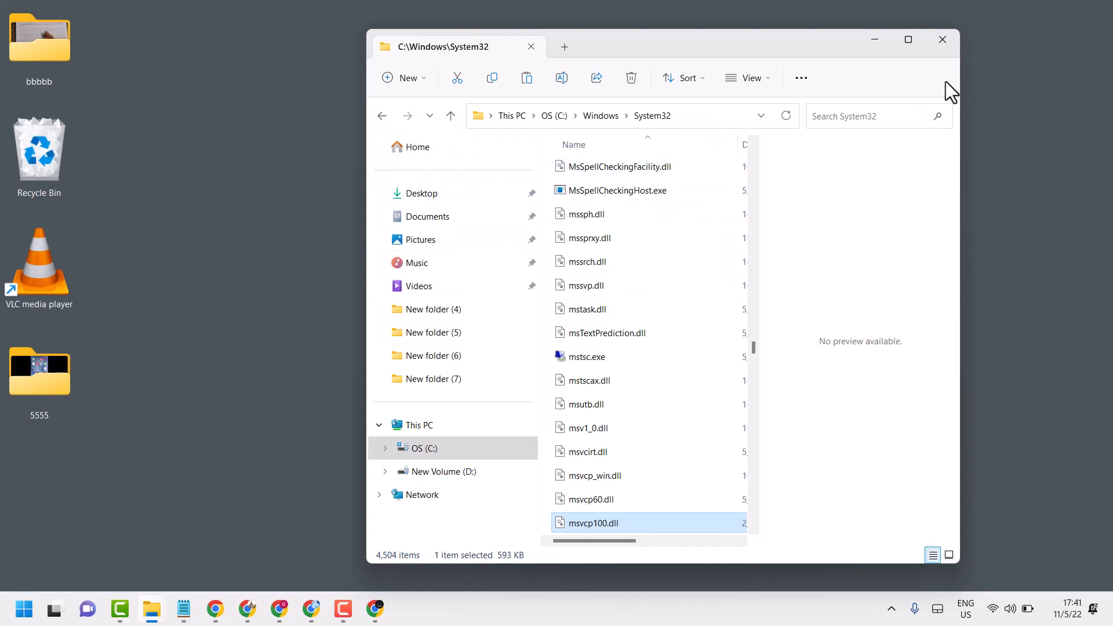
Close the System32 window and switch to the n5.txt note in Notepad
left_click(953, 40)
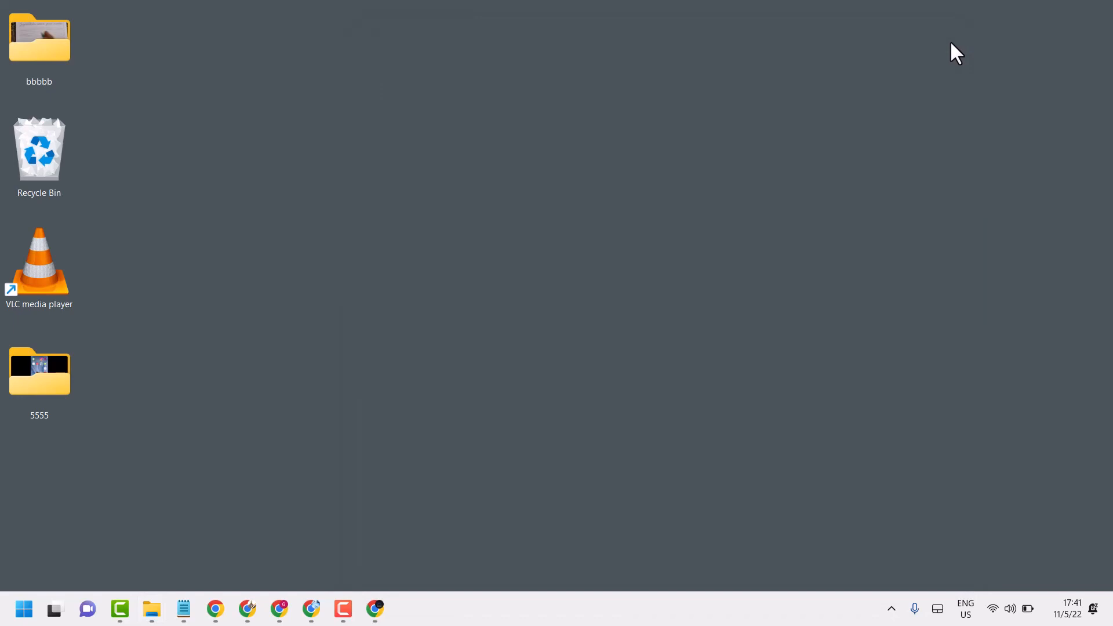
left_click(186, 609)
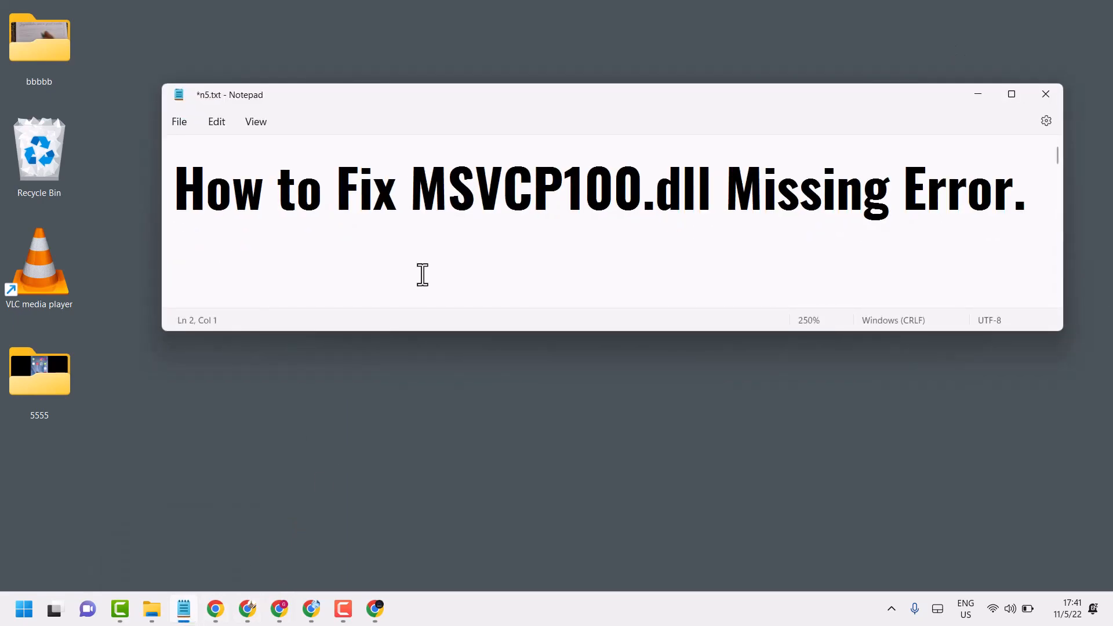